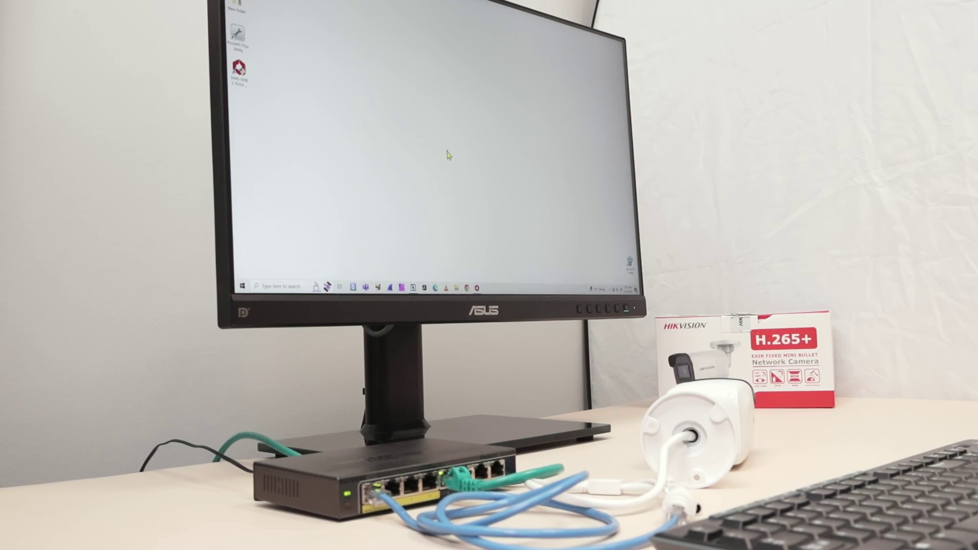
Launch SADP from the Recent list in the Windows taskbar search
left_click(274, 286)
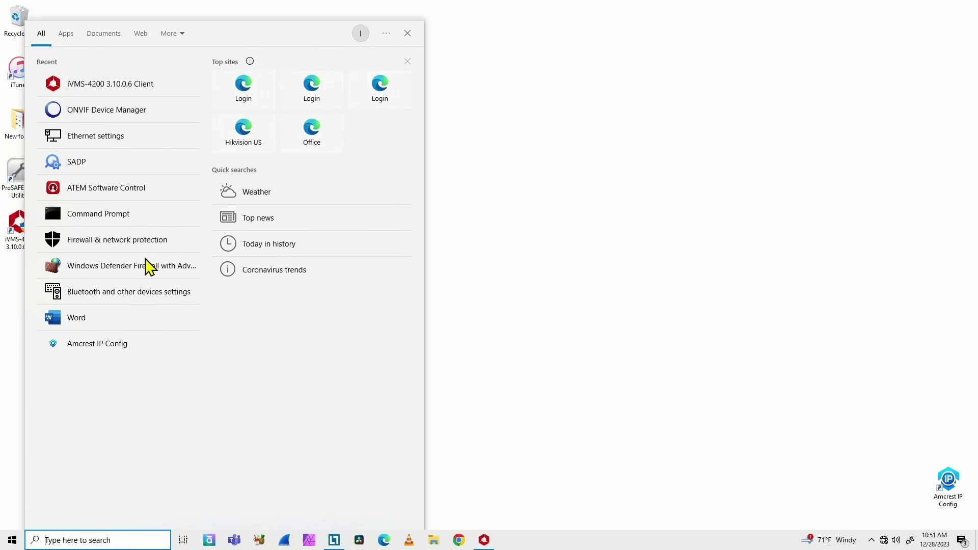
left_click(98, 170)
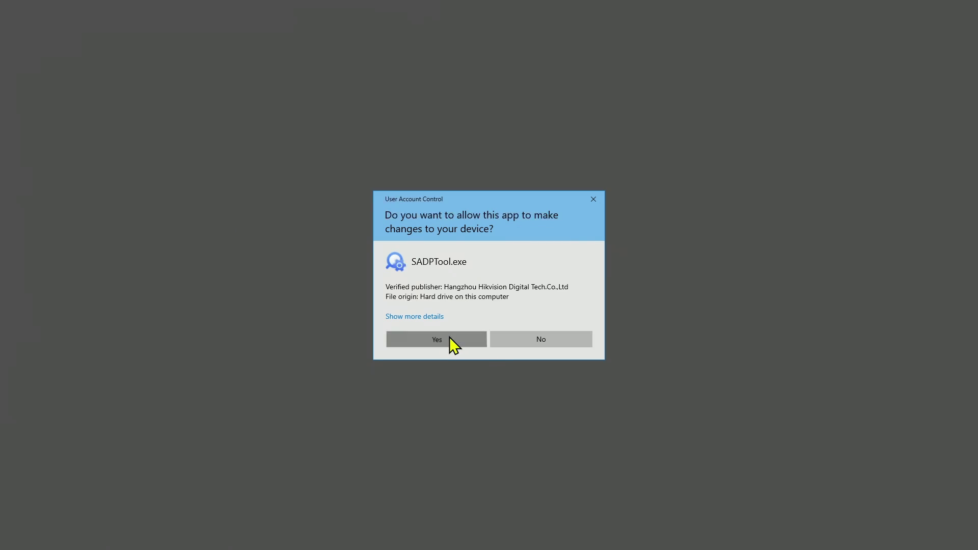
Allow SADPTool.exe through UAC and select inactive camera 001, DS-2CD2085G1-I at 192.168.1.64
left_click(451, 339)
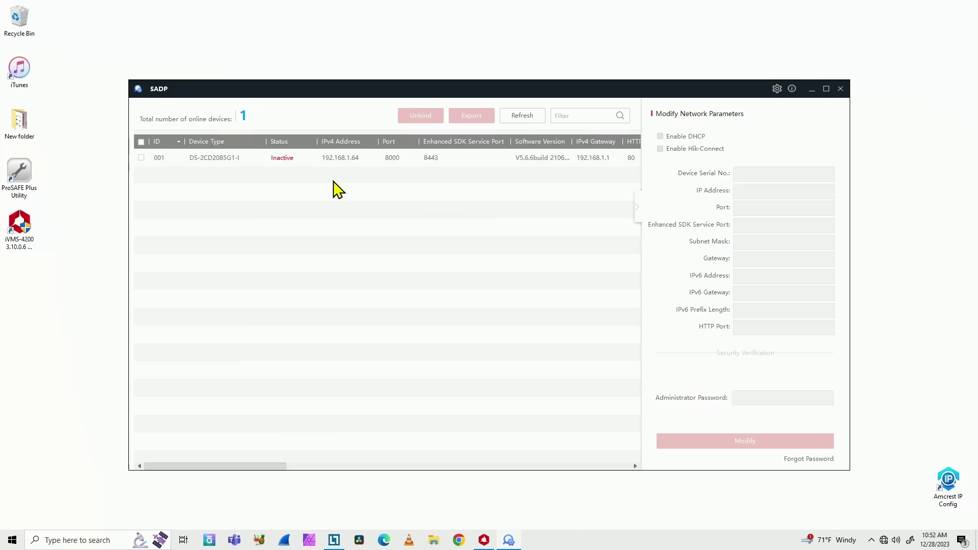
left_click(281, 161)
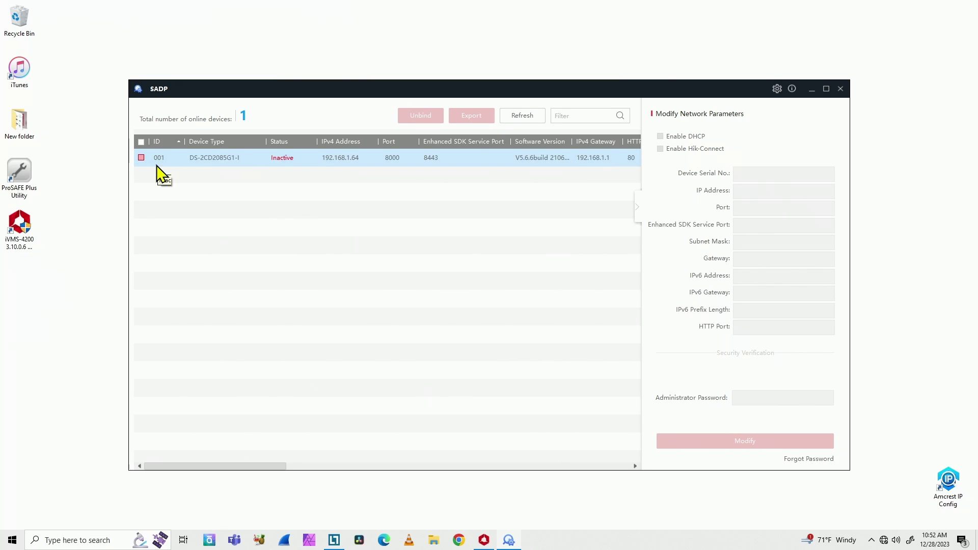
left_click(141, 158)
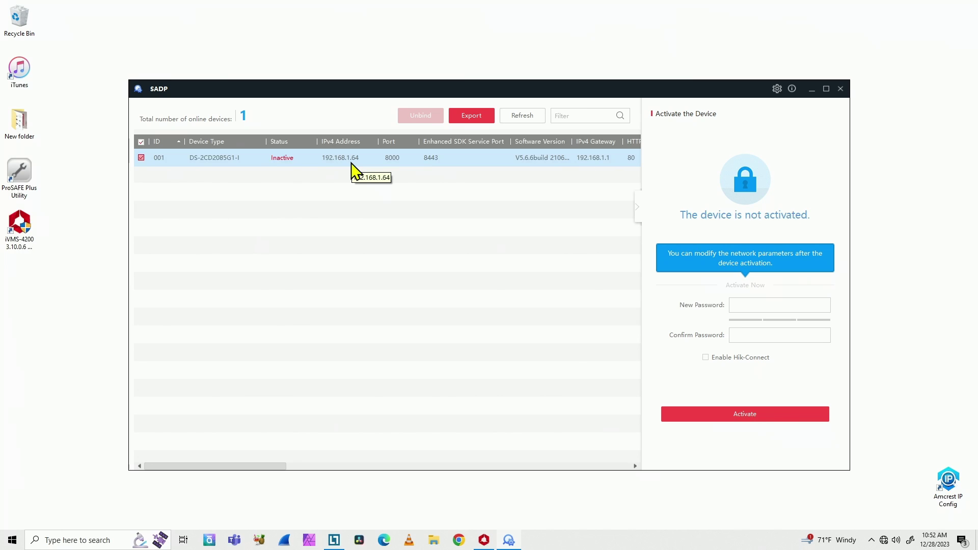
Open the Ethernet adapter's properties through Network & Internet settings and Change adapter options
right_click(883, 541)
left_click(884, 527)
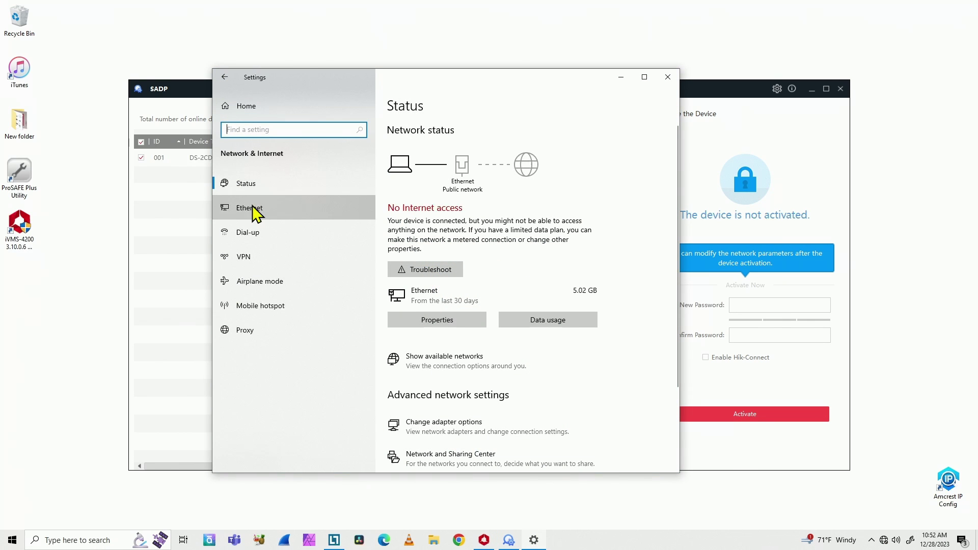
left_click(253, 208)
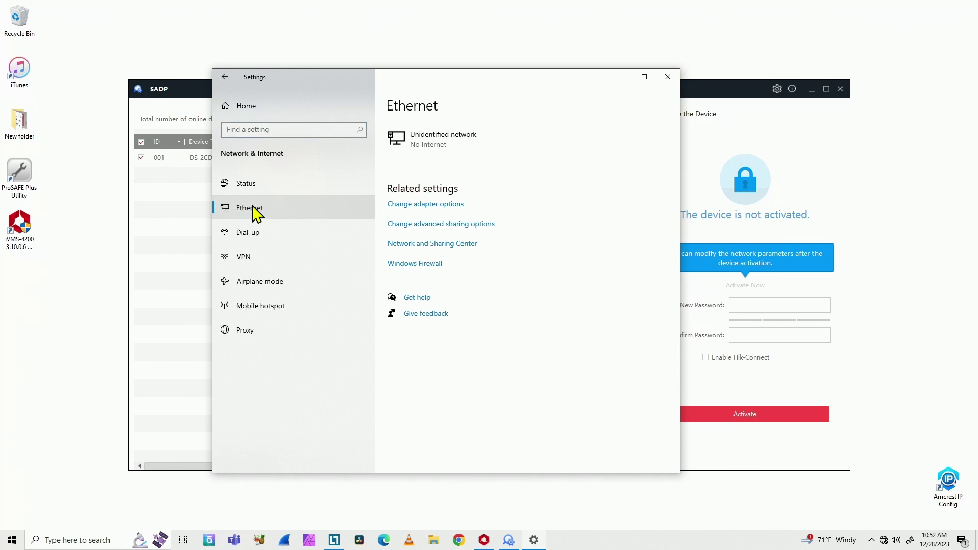
left_click(427, 204)
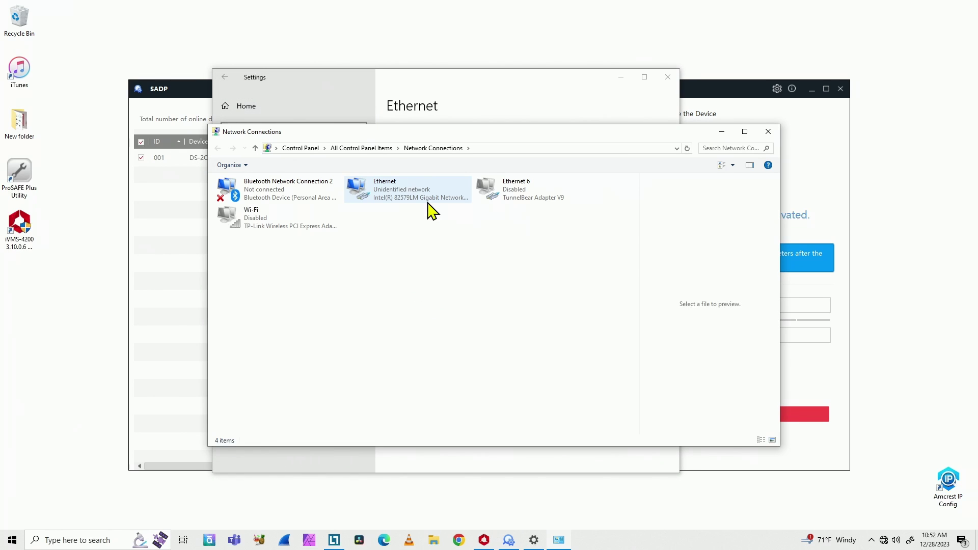
left_click(398, 190)
right_click(398, 190)
left_click(433, 286)
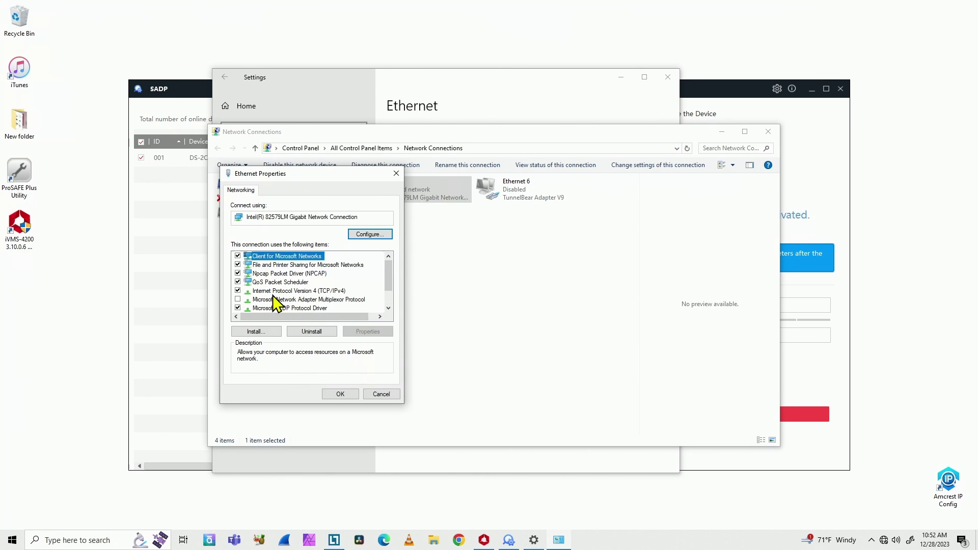
Review the IPv4 addresses in Advanced TCP/IP settings, confirming 192.168.0.160 and 192.168.1.160 exist
left_click(312, 291)
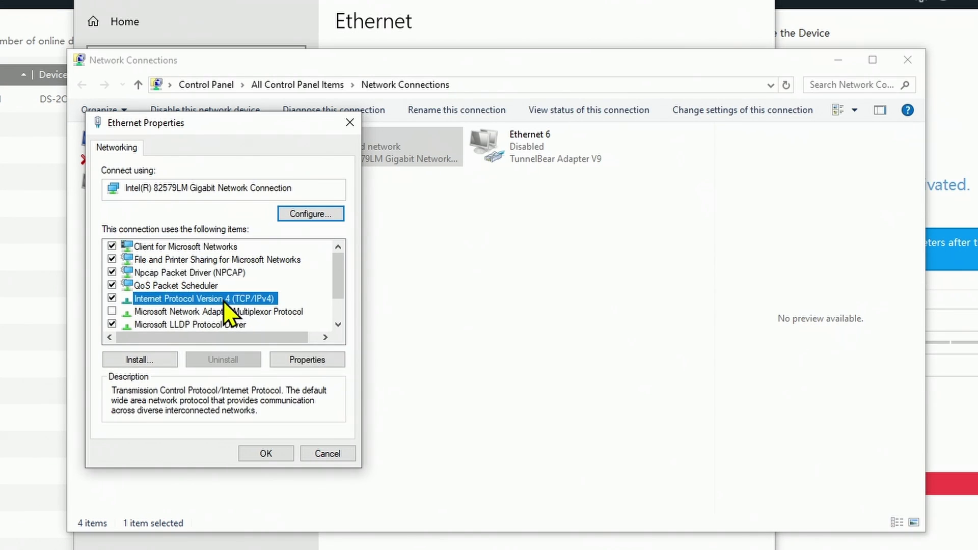
left_click(283, 361)
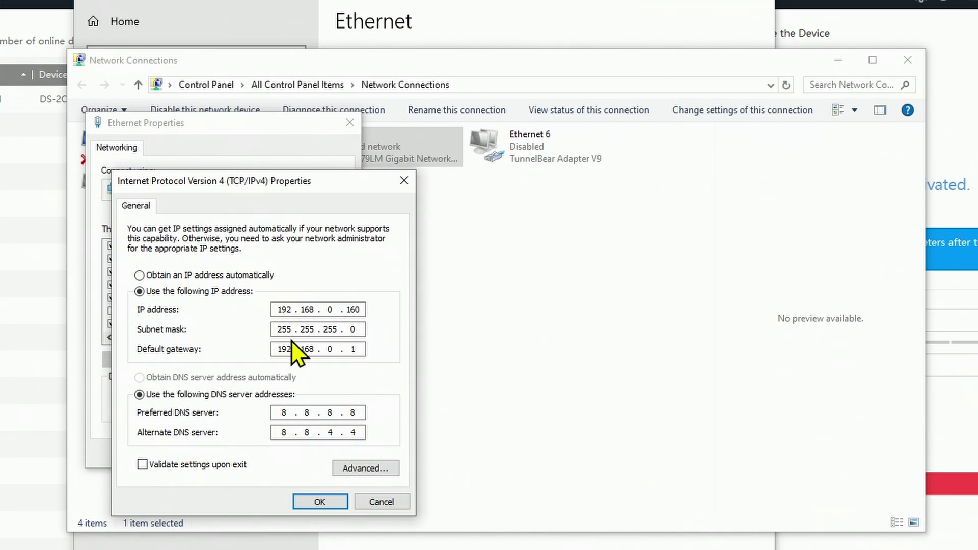
double_click(330, 309)
left_click(361, 468)
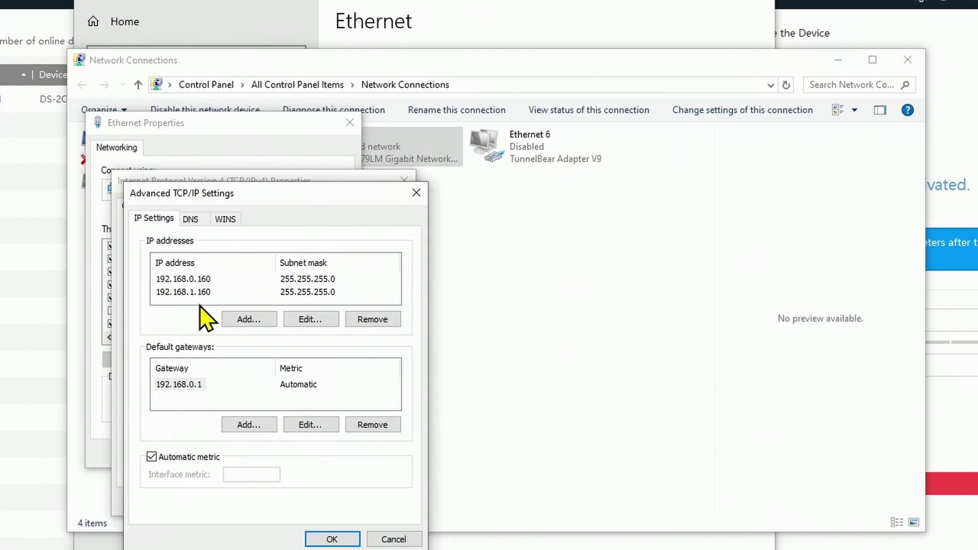
left_click(249, 319)
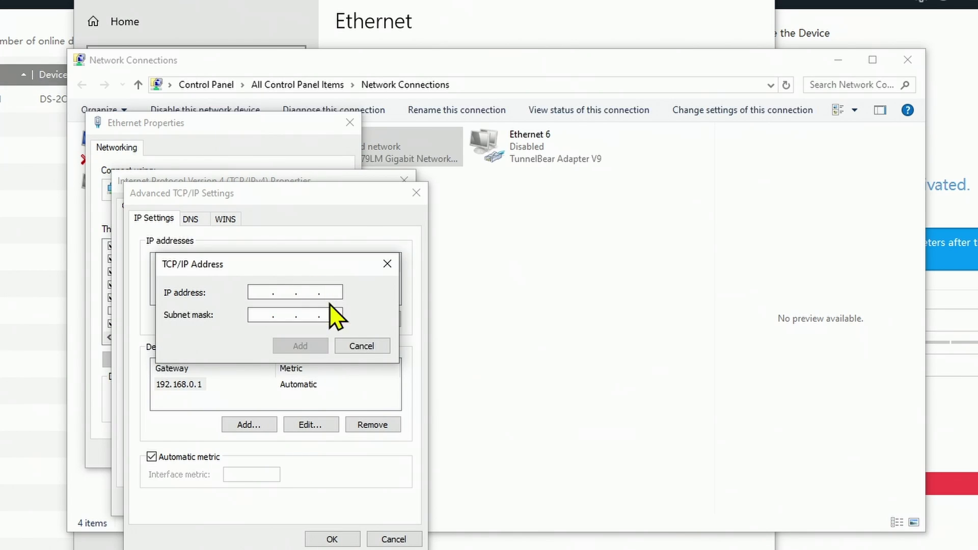
left_click(361, 346)
left_click(204, 292)
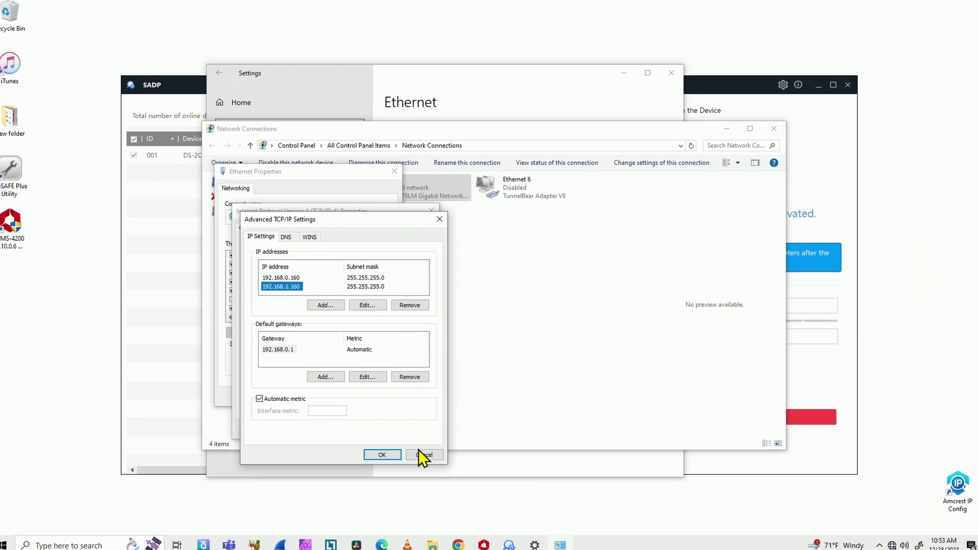
Close the TCP/IP, IPv4 and Ethernet dialogs and the Network Connections window without changes
left_click(419, 452)
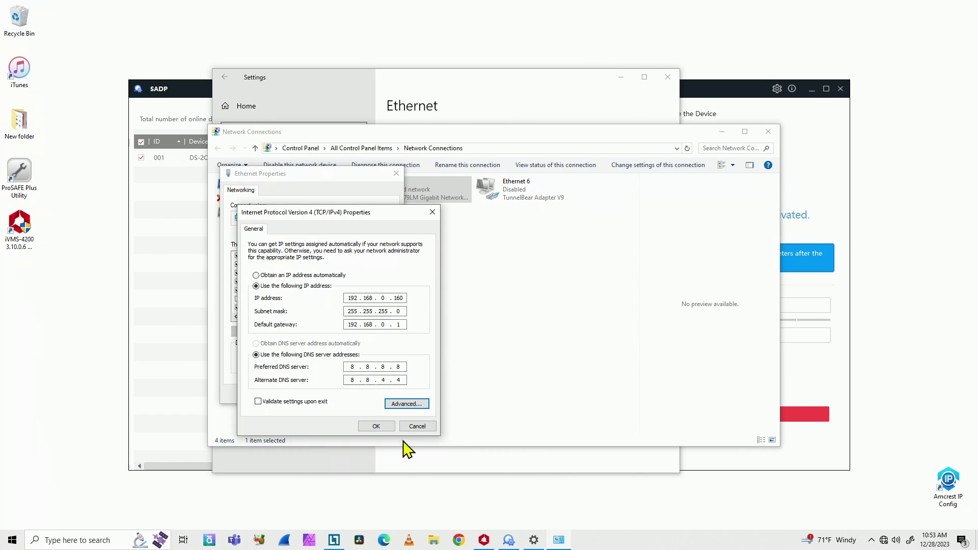
left_click(415, 429)
left_click(382, 395)
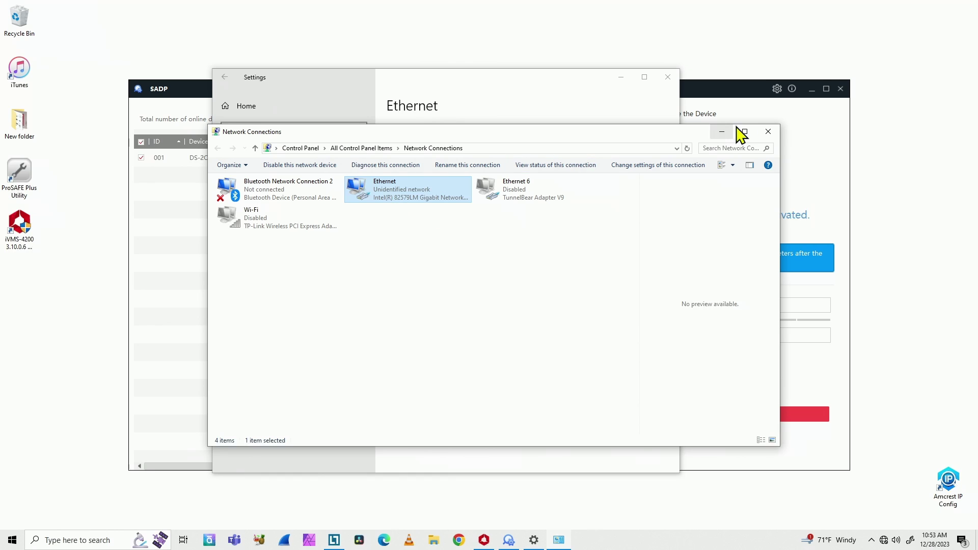
left_click(768, 132)
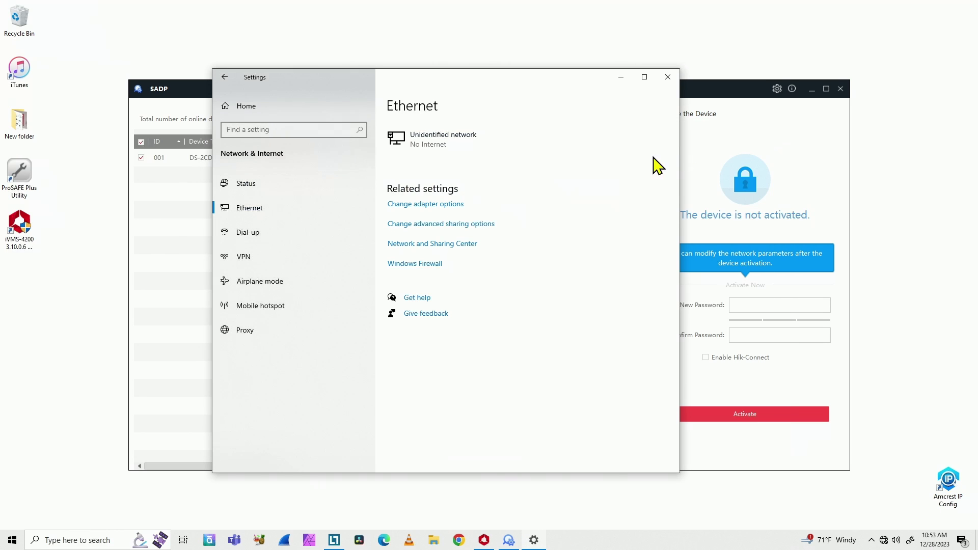
Activate camera 001 in SADP by entering and confirming a new strong admin password
left_click(667, 76)
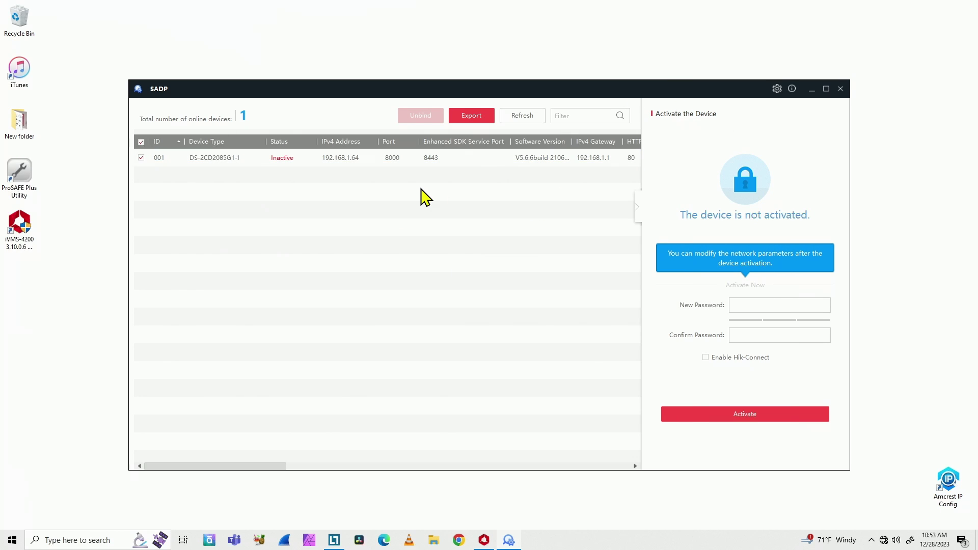
left_click(296, 161)
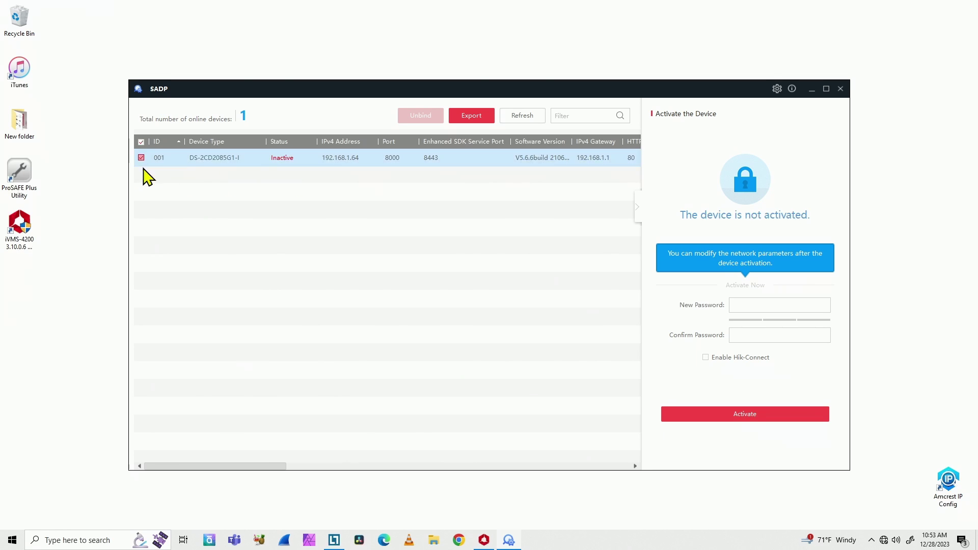
left_click(511, 266)
left_click(746, 307)
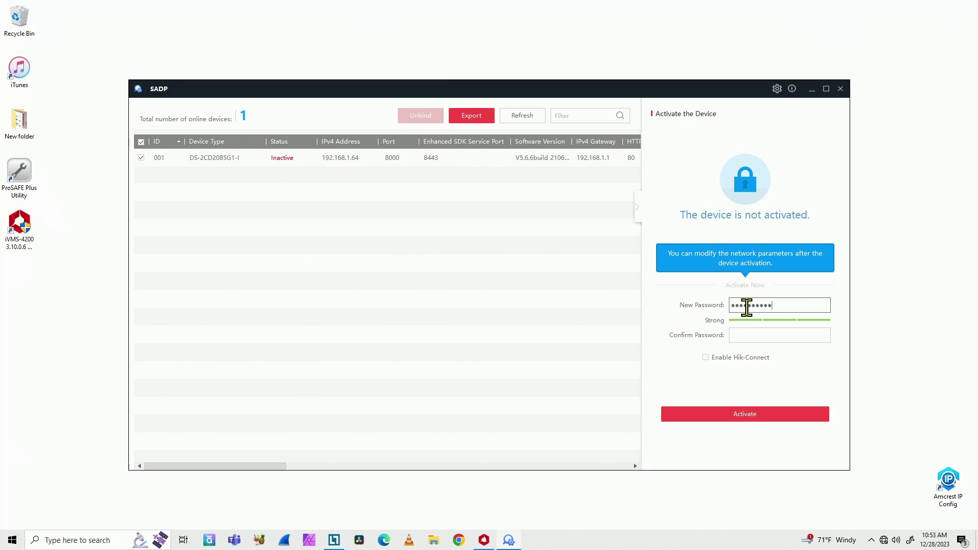
key("Tab")
left_click(748, 416)
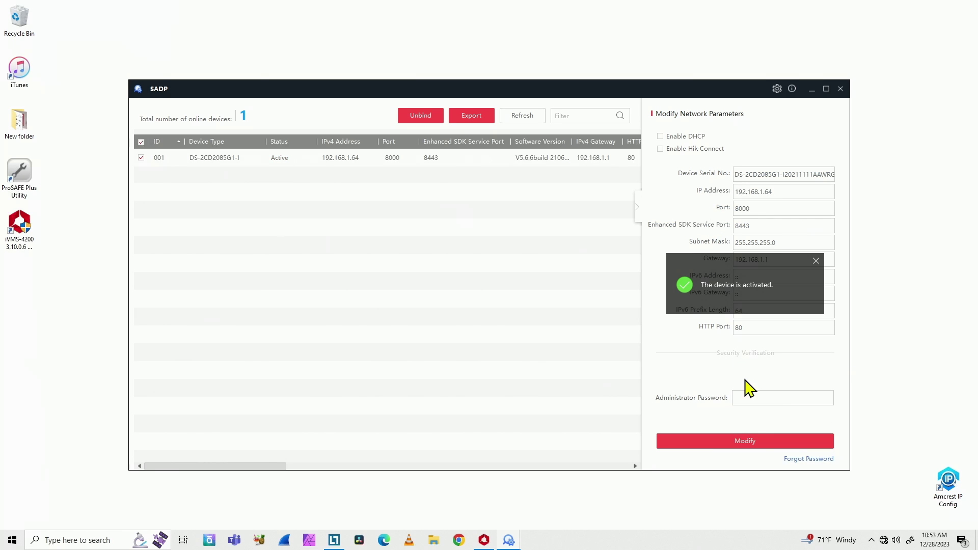
Fill in answers to the three security questions, confirm them, and close the dialog
left_click(816, 260)
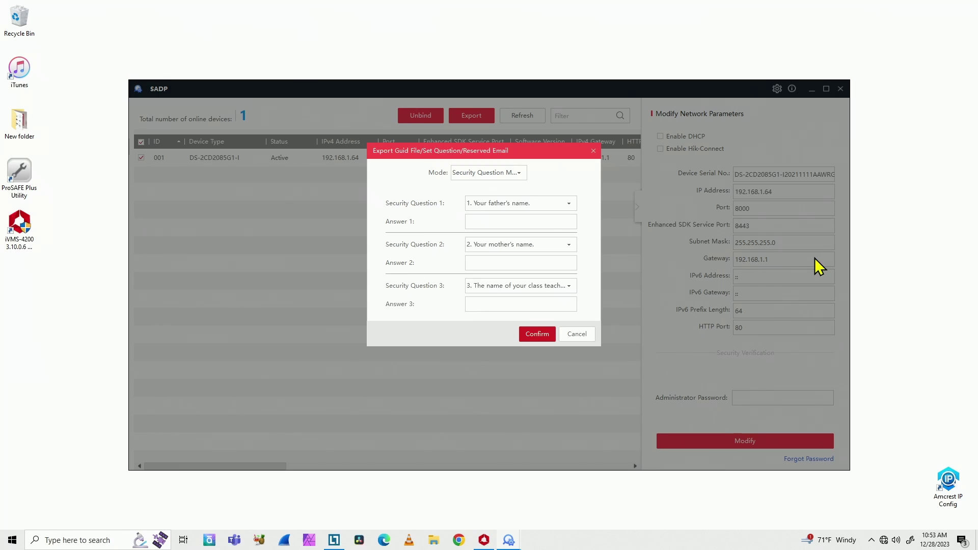
left_click(481, 220)
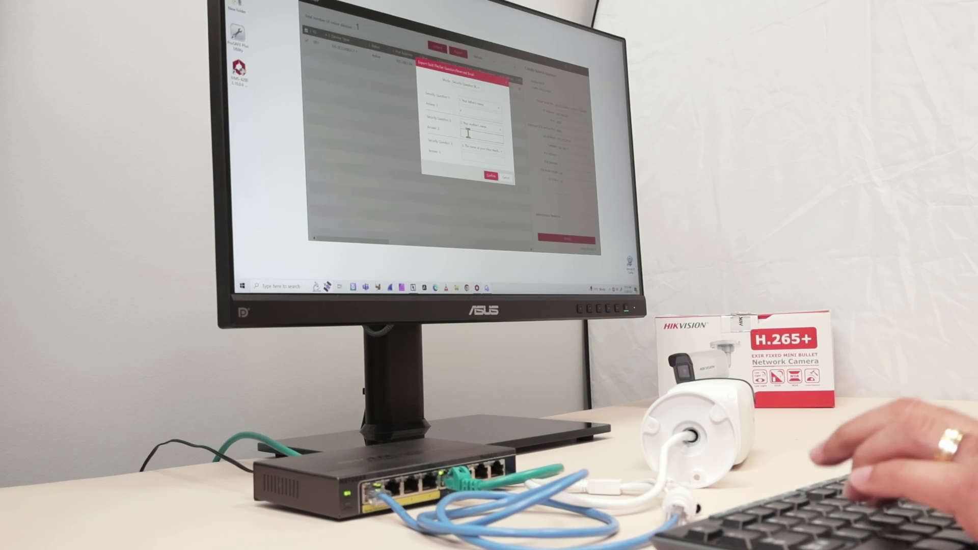
key("Tab")
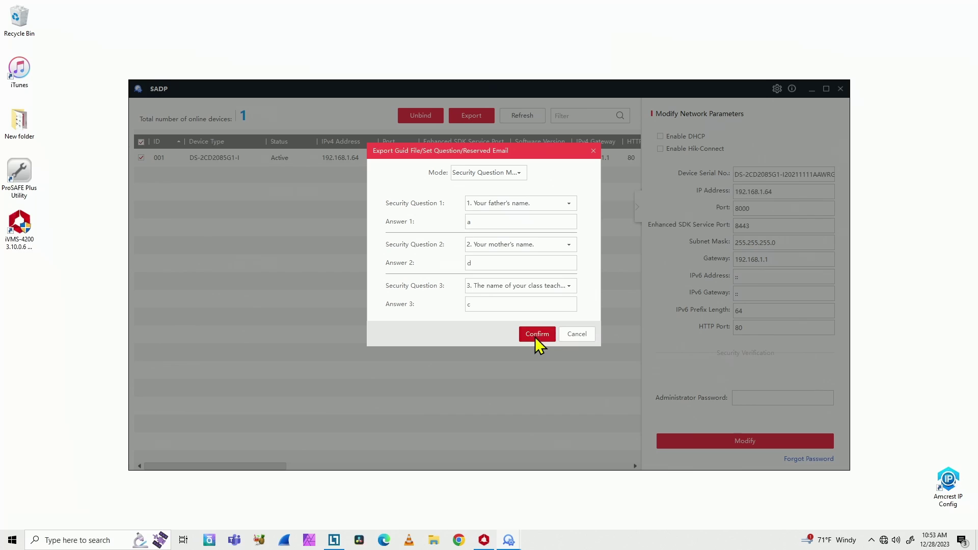
left_click(535, 338)
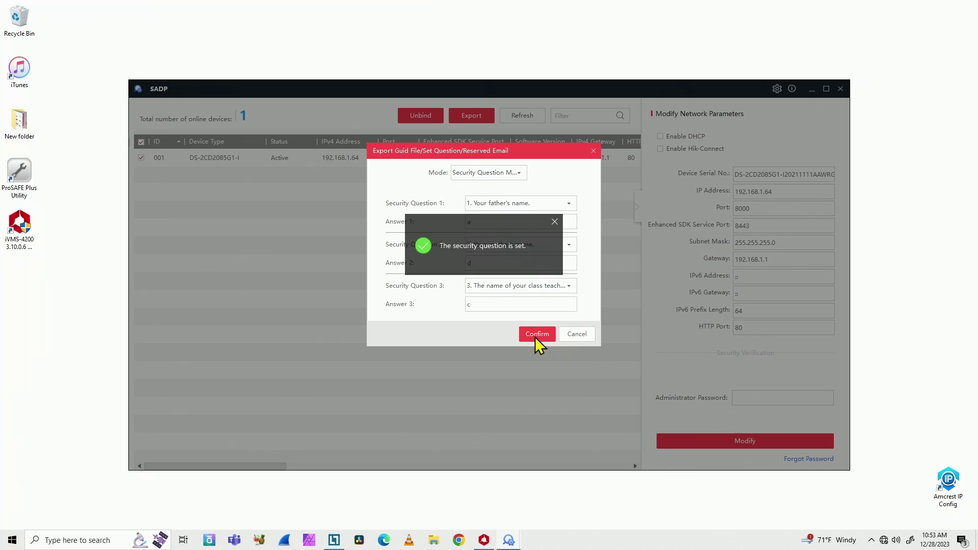
left_click(555, 221)
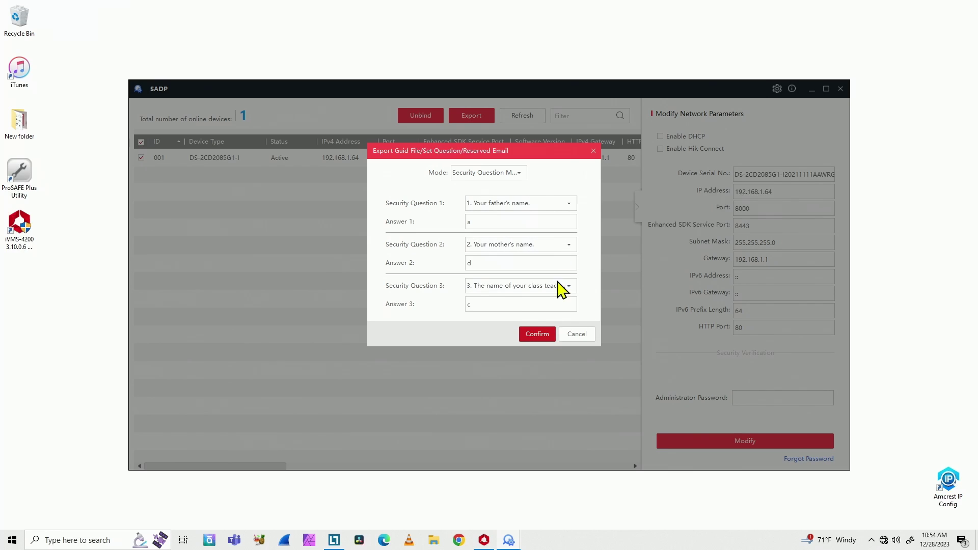
left_click(593, 151)
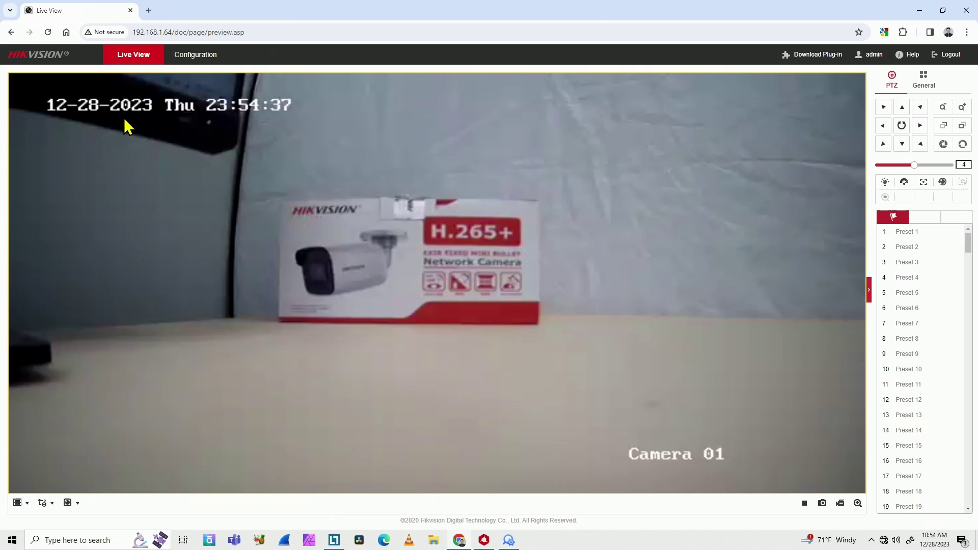
Set the camera time zone to (GMT-05:00) Eastern Time(US&Canada) and save it
left_click(195, 57)
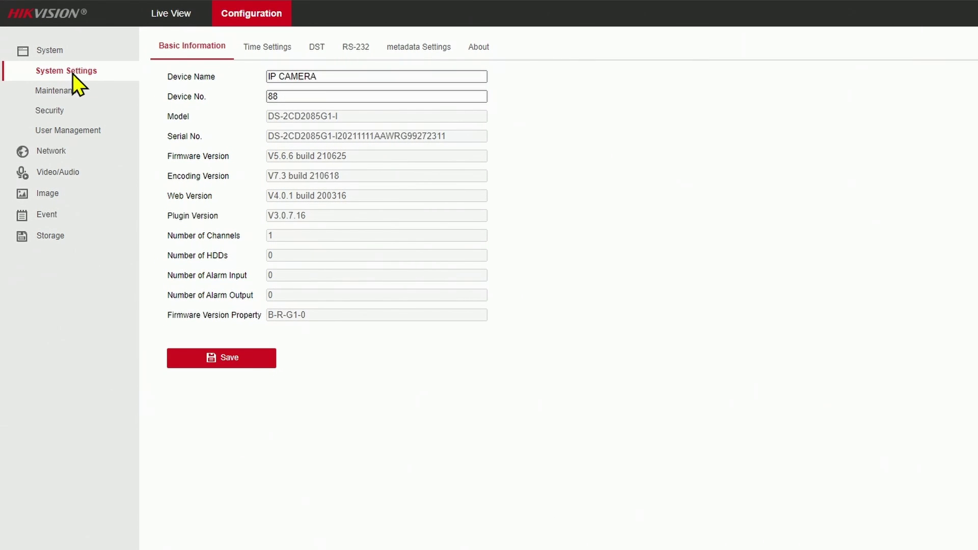
left_click(270, 46)
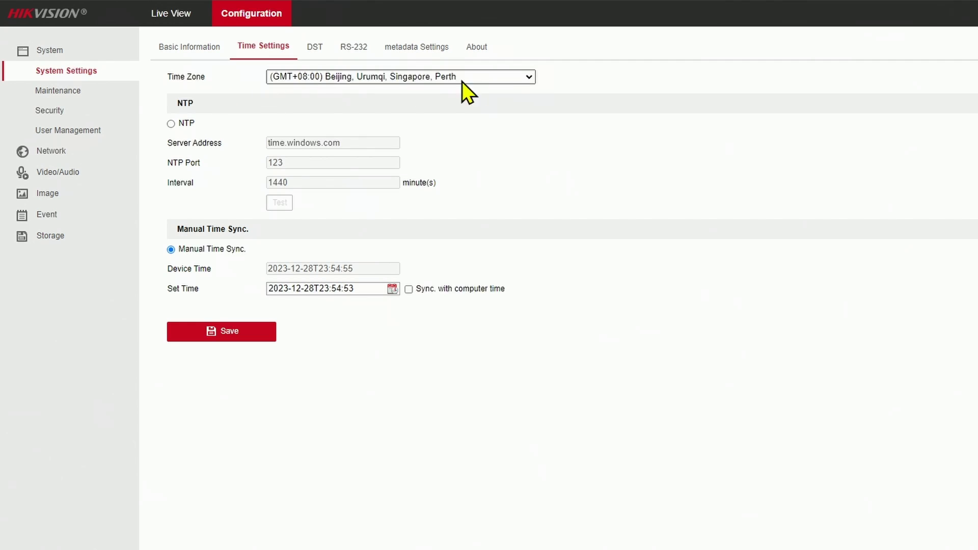
left_click(516, 77)
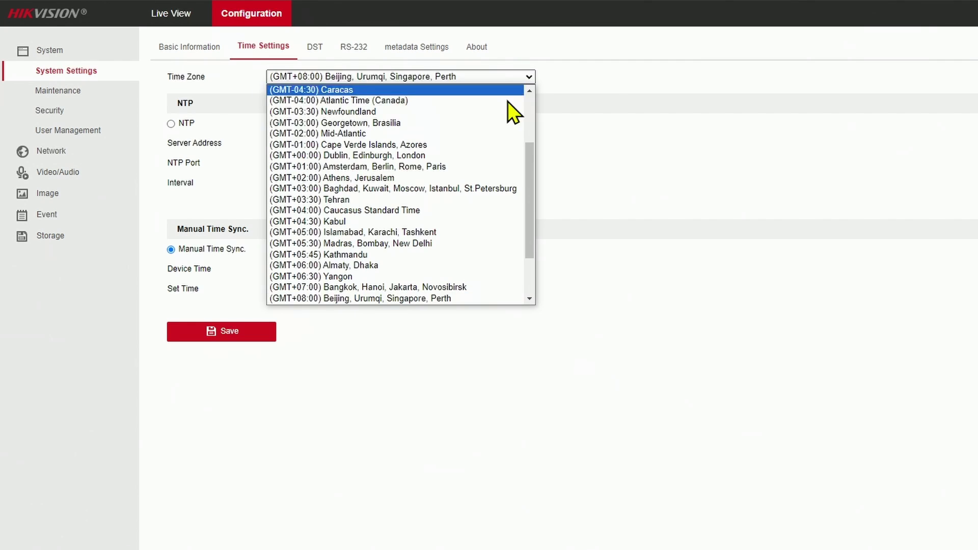
scroll(466, 199, "up", 3)
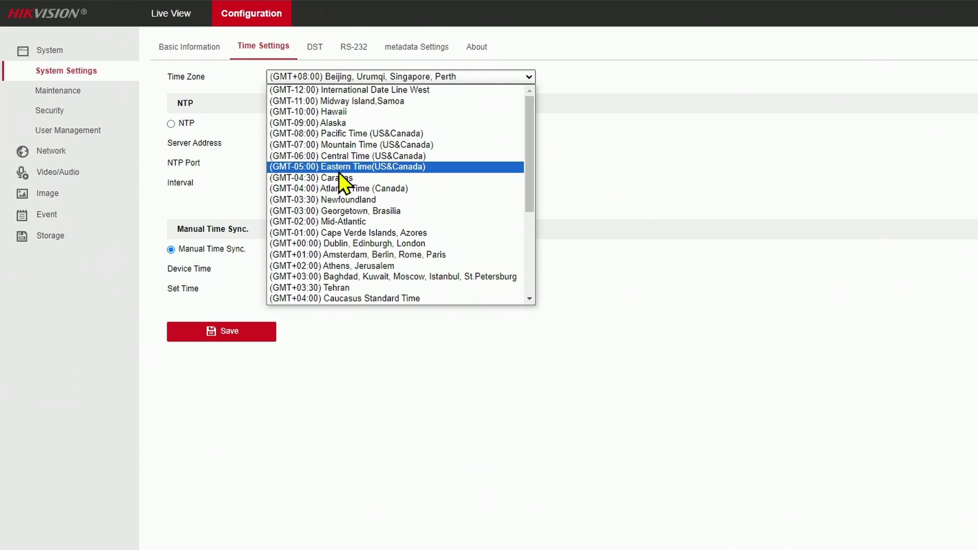
left_click(387, 169)
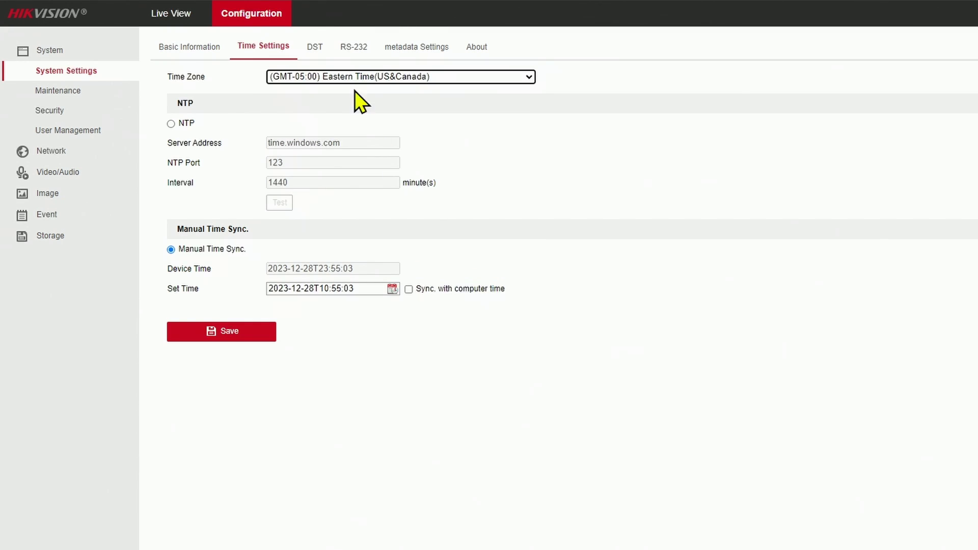
left_click(236, 333)
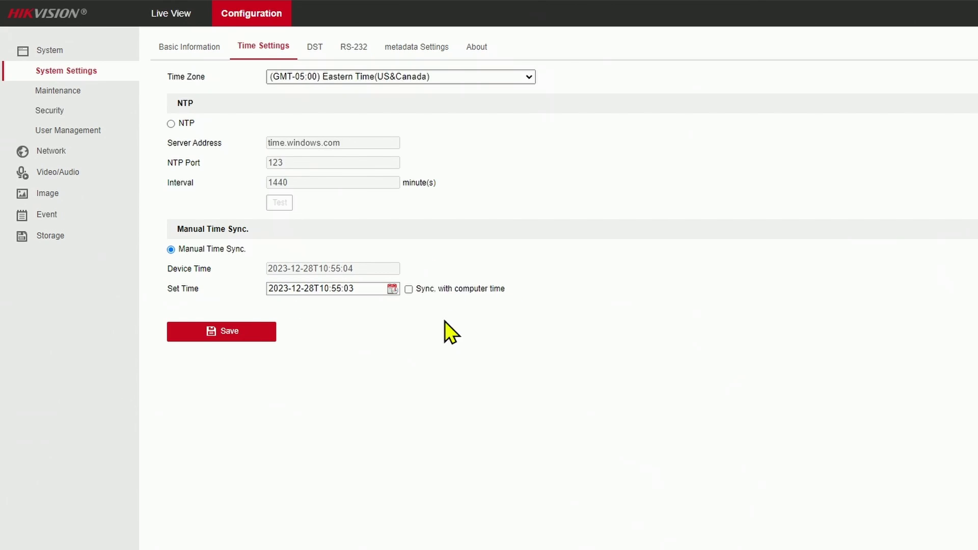
Enable Sync with computer time, keeping Manual Time Sync selected after briefly trying NTP
left_click(409, 290)
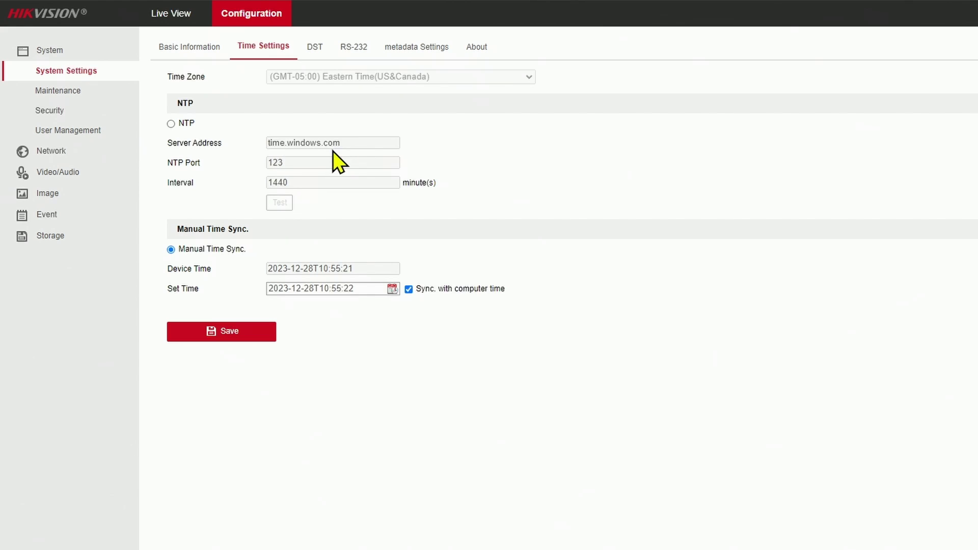
left_click(170, 124)
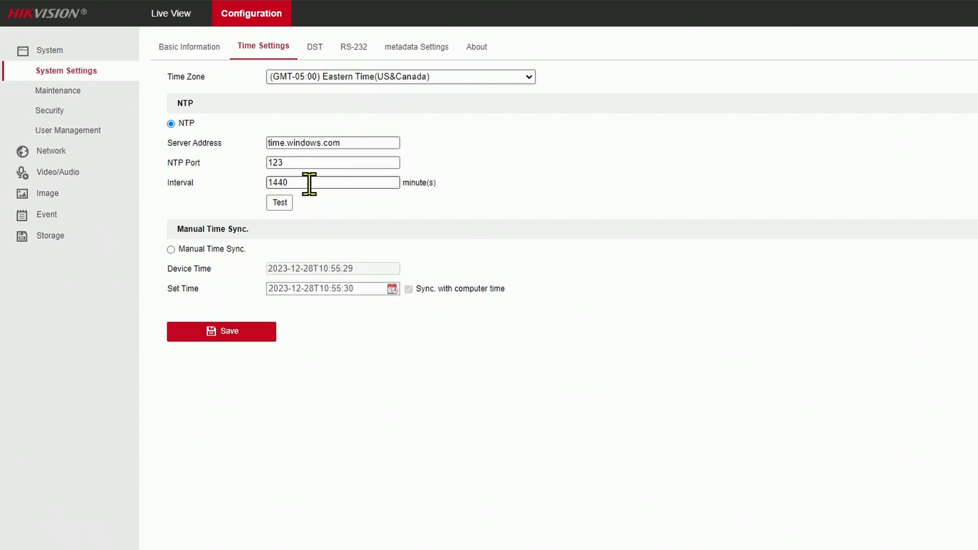
left_click(172, 250)
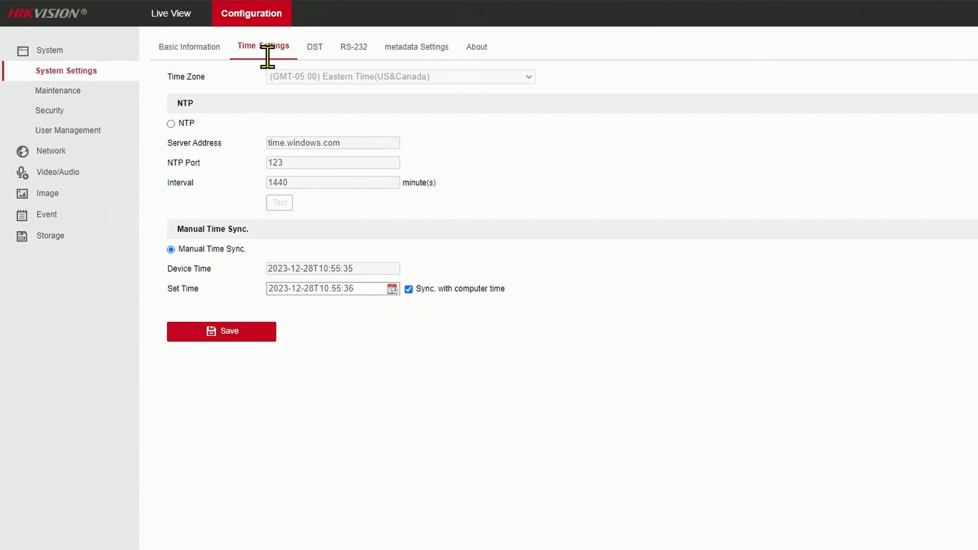
With DHCP off, change the static IPv4 address to 192.168.0.64 and test that it's free
left_click(62, 152)
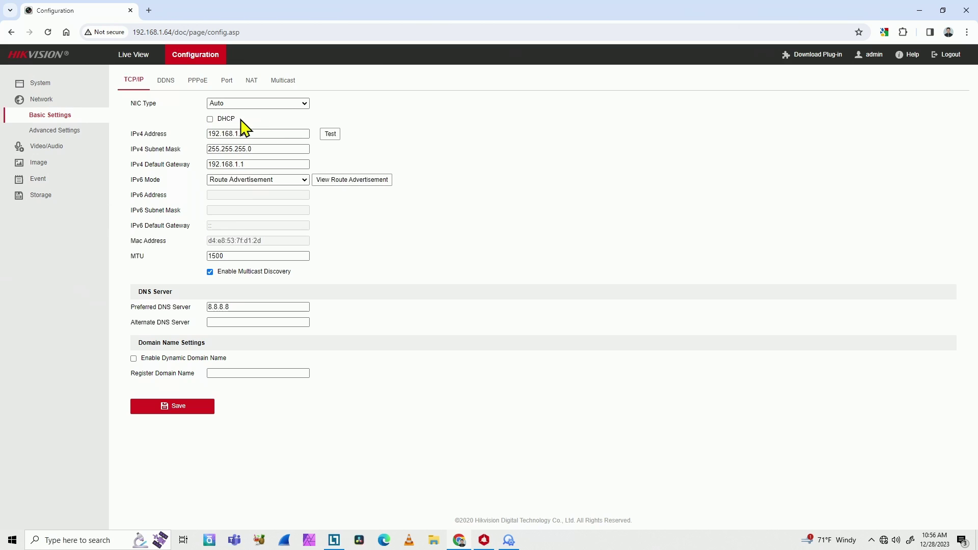
left_click(211, 120)
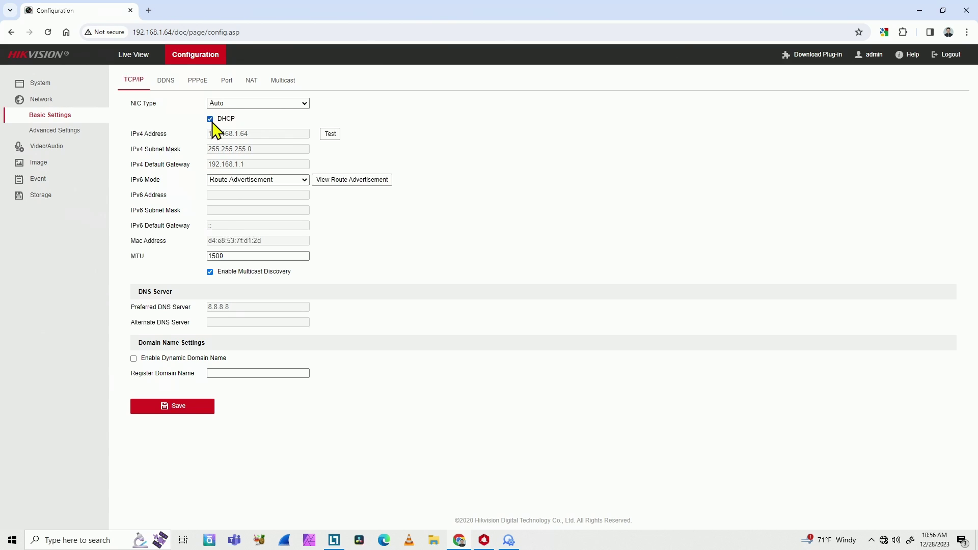
left_click(211, 120)
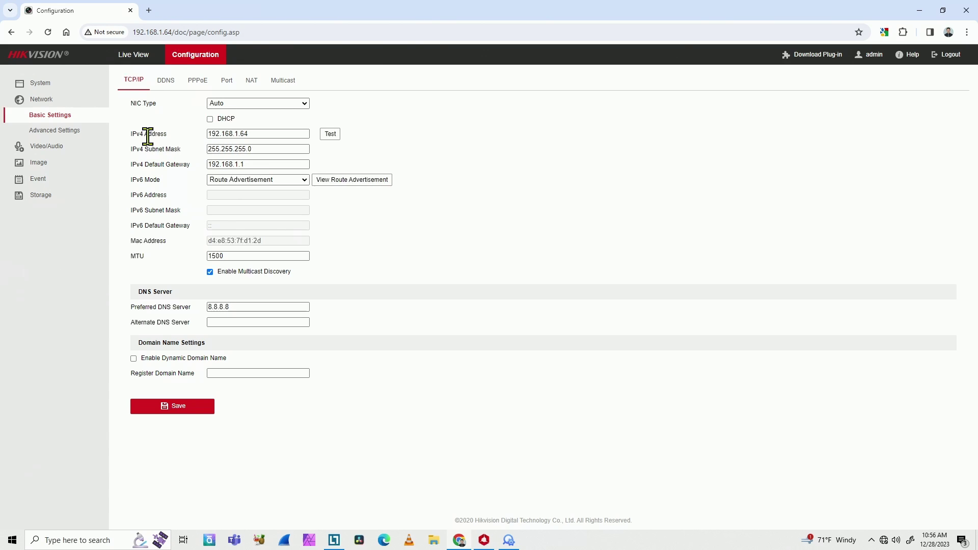
left_click(255, 135)
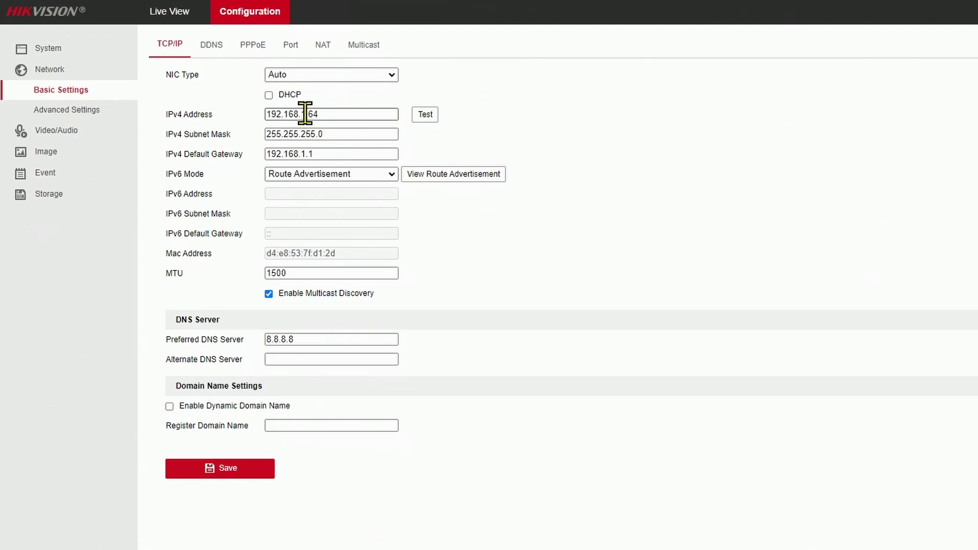
double_click(304, 113)
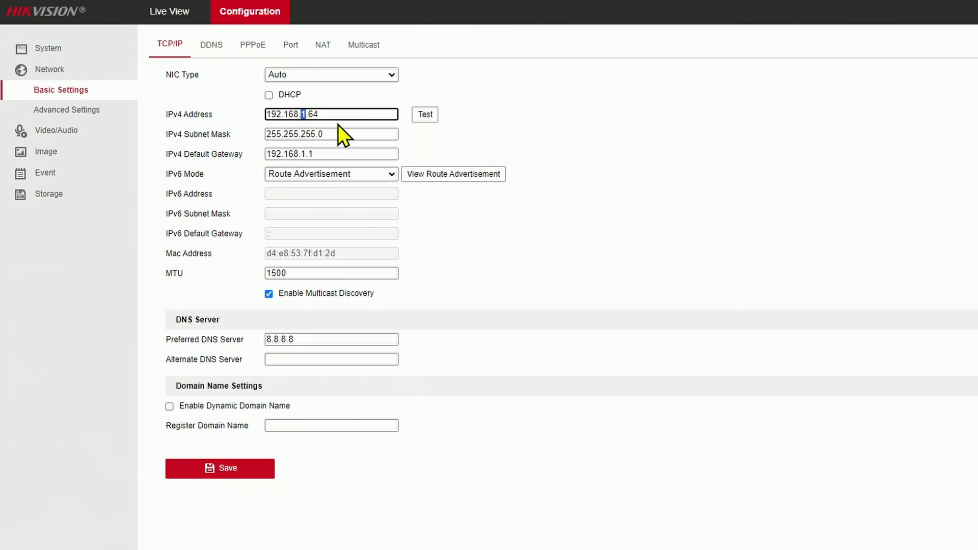
type("0")
left_click(425, 118)
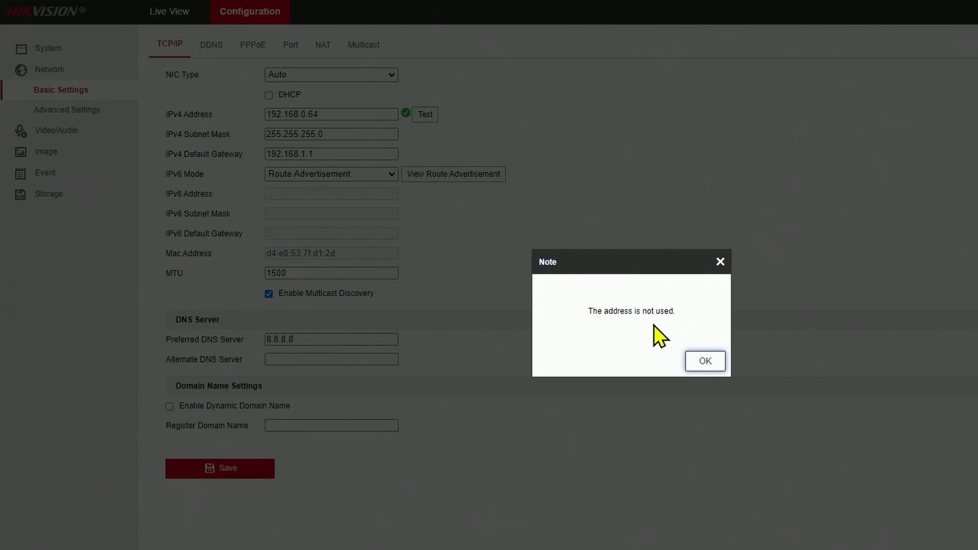
Change the IPv4 default gateway to 192.168.0.1
left_click(706, 362)
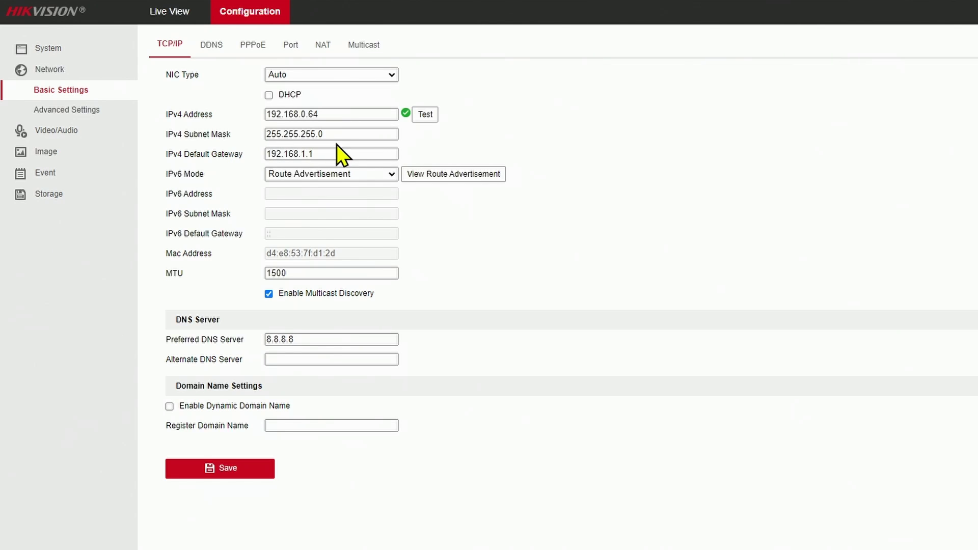
left_click(307, 153)
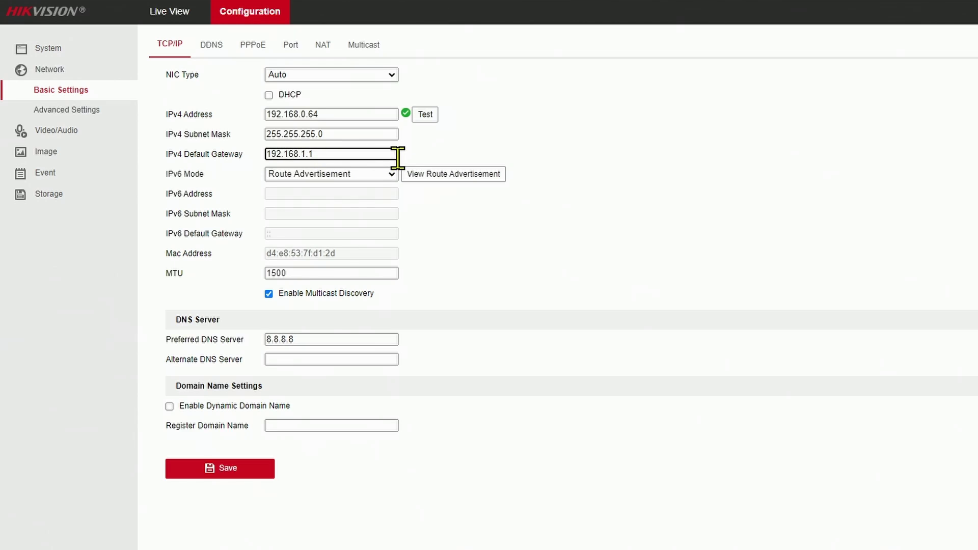
key("BackSpace")
type("0")
Enter 8.8.4.4 as the alternate DNS server
left_click(293, 358)
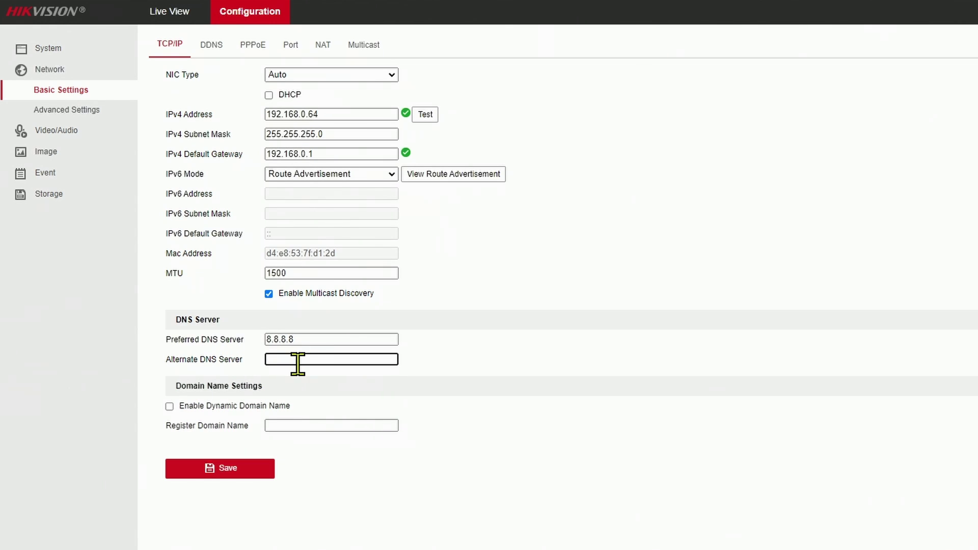
type("8/8/4/4")
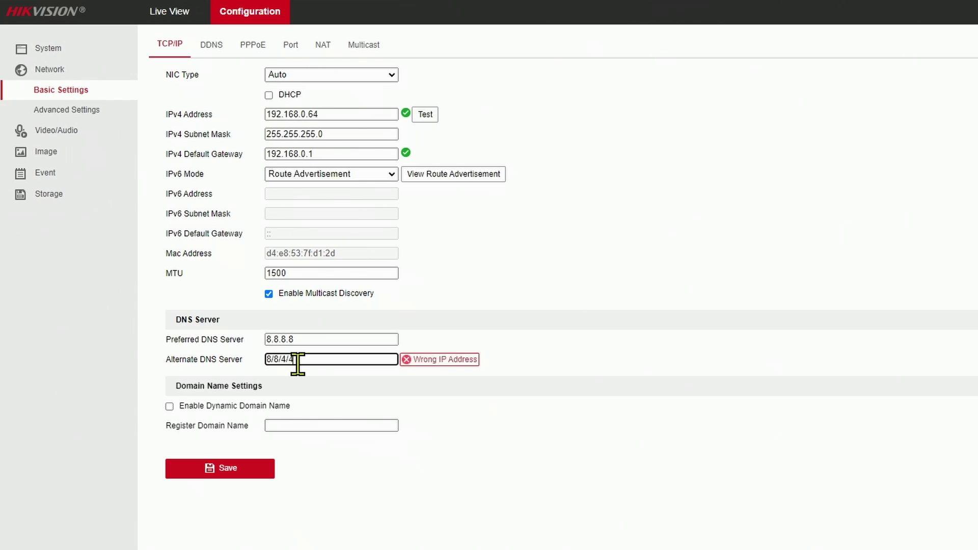
key("BackSpace")
key("BackSpace")
key("BackSpace")
key("BackSpace")
key("BackSpace")
key("BackSpace")
type(".8.4.4.")
key("BackSpace")
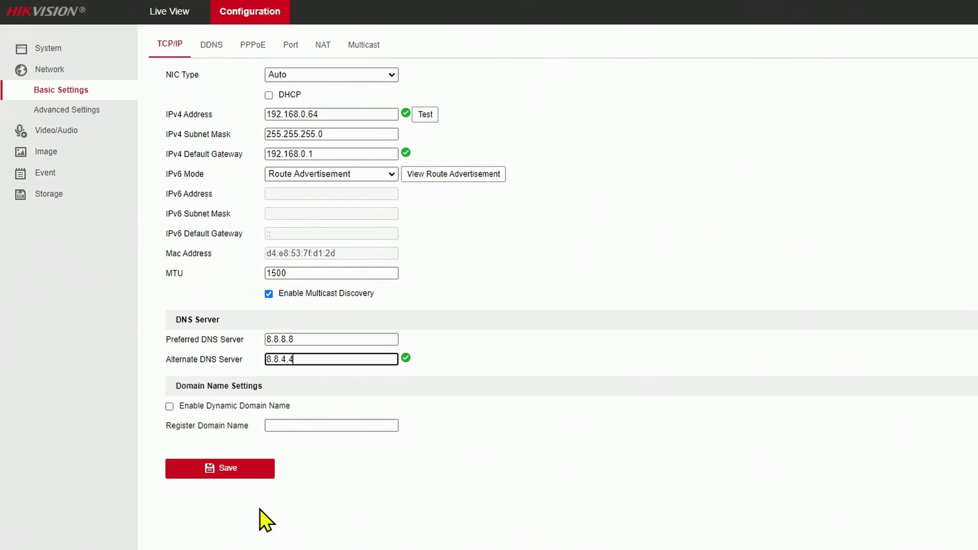
Save the network settings and confirm the camera reboot
left_click(237, 476)
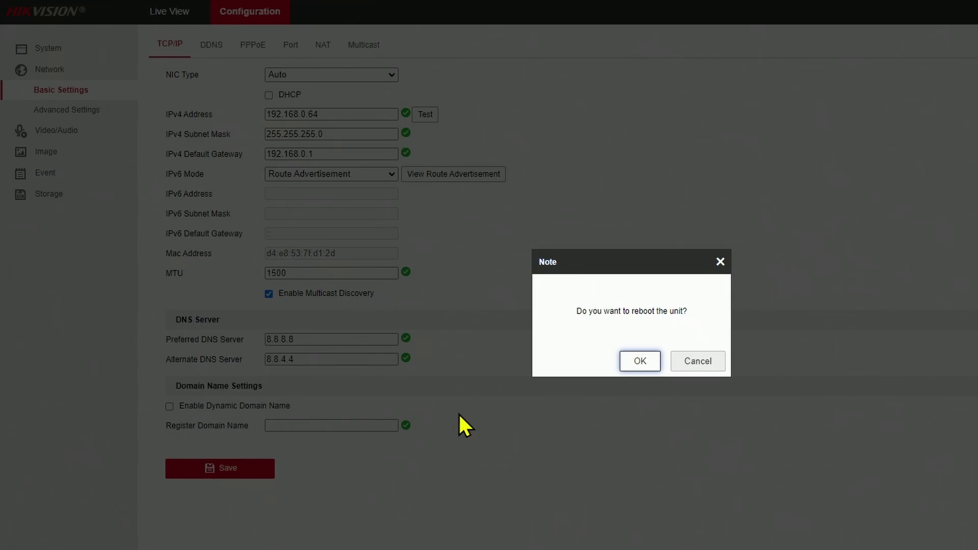
left_click(640, 362)
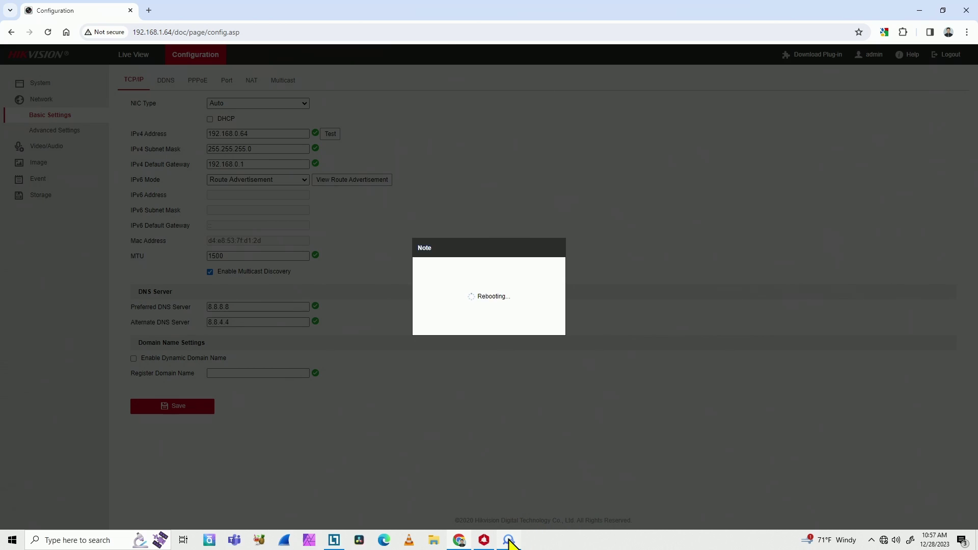
Refresh the SADP device list and select the camera now listed at 192.168.0.64
mouse_move(509, 539)
left_click(509, 502)
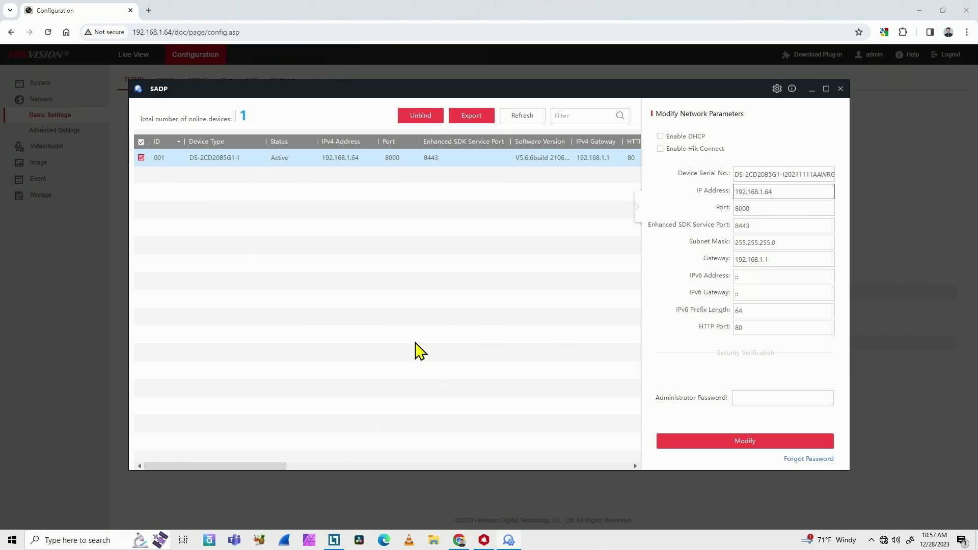
left_click(529, 119)
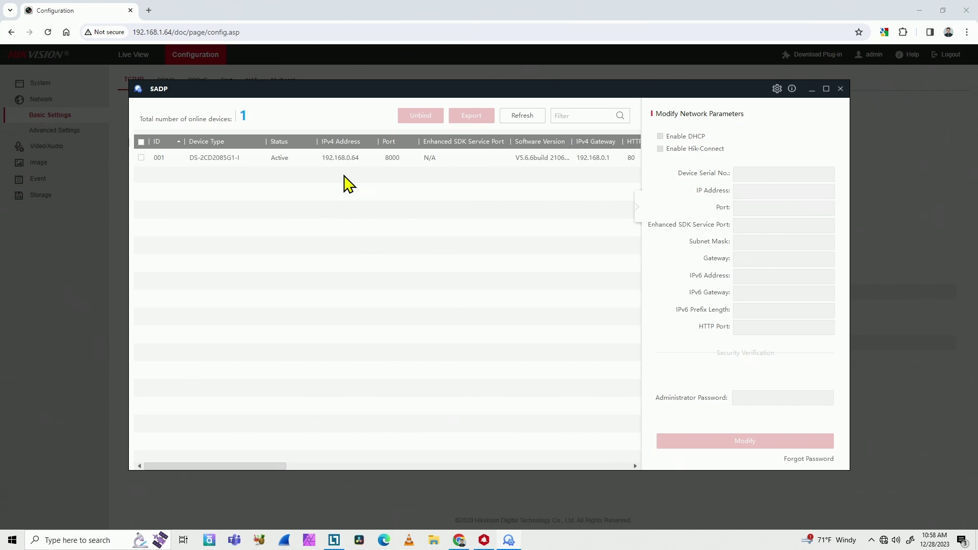
left_click(350, 161)
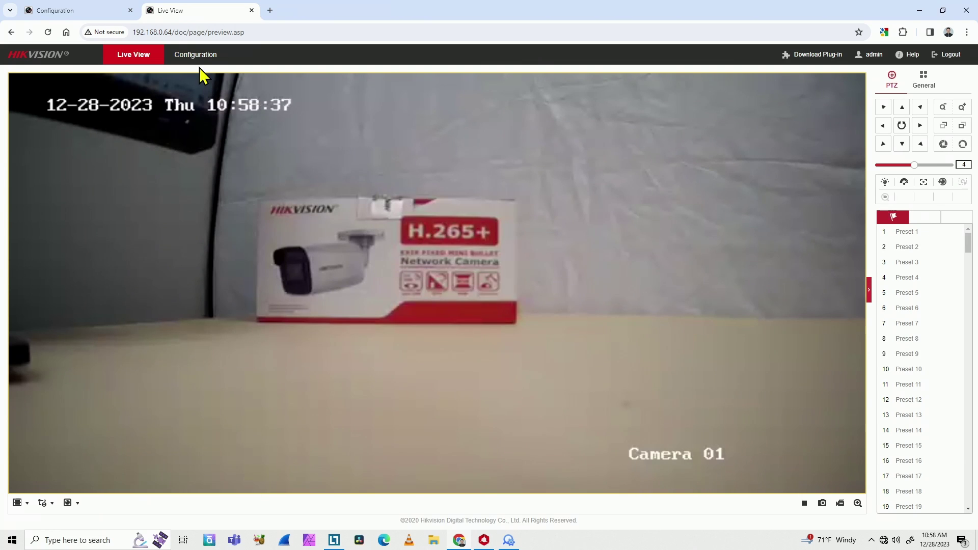
Open the Configuration pages of the camera at 192.168.0.64
left_click(198, 54)
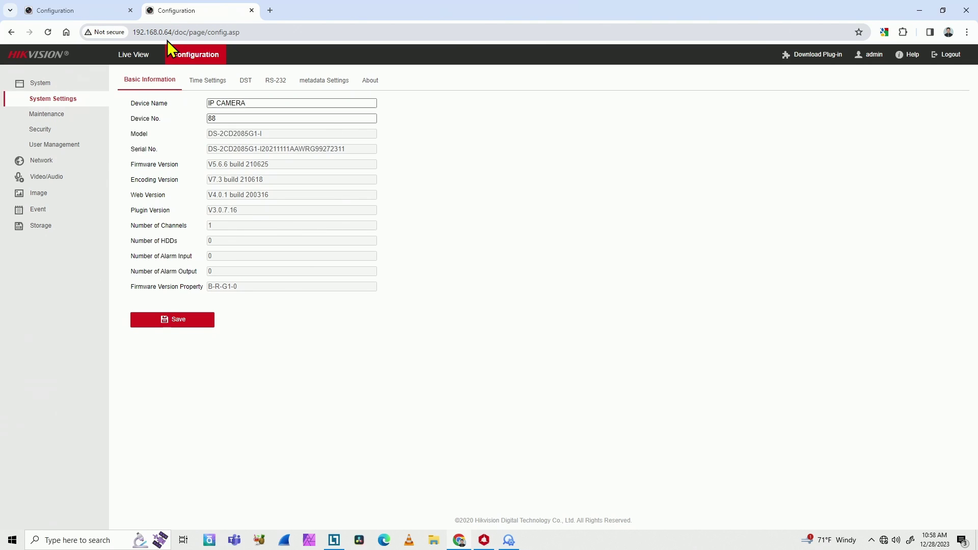
Review the saved Time Settings and Network pages, ending on Storage's Record Schedule
left_click(208, 80)
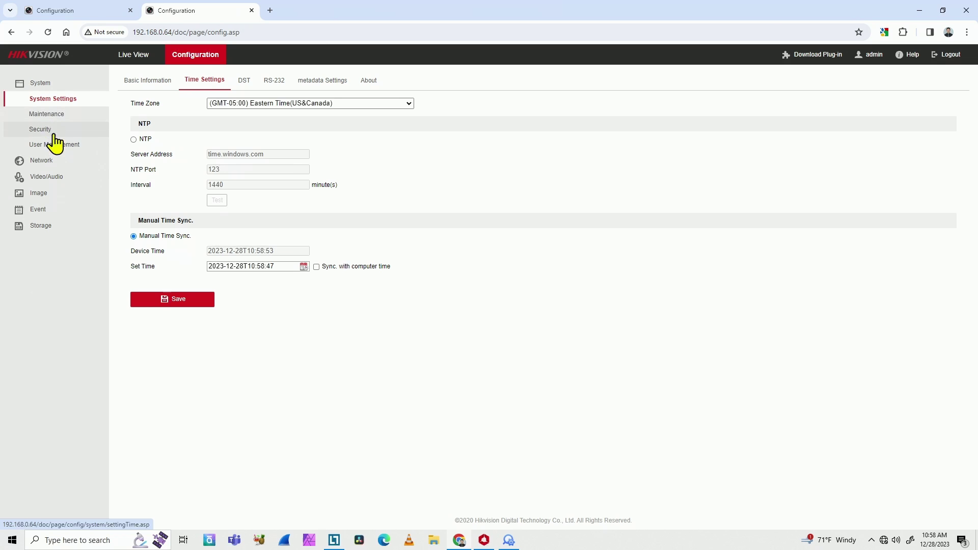
left_click(48, 160)
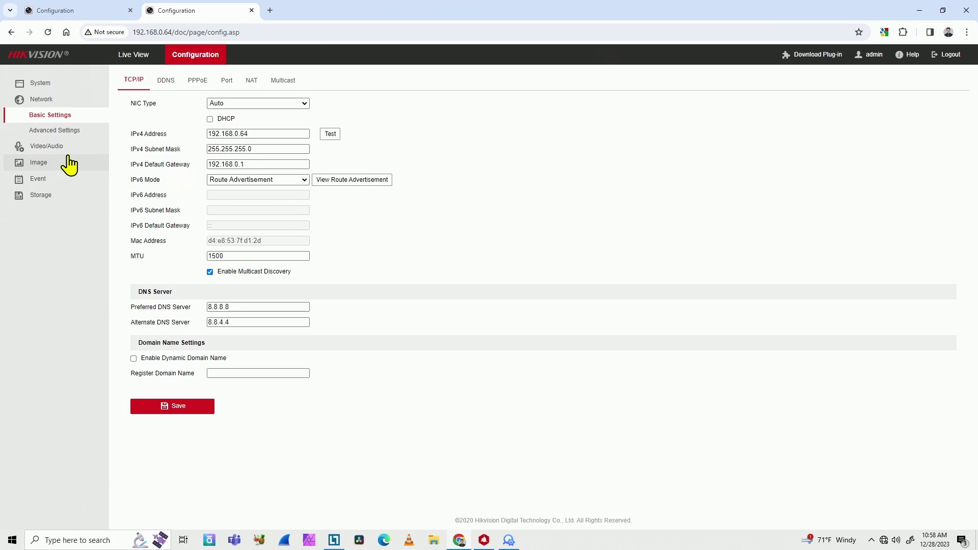
left_click(56, 197)
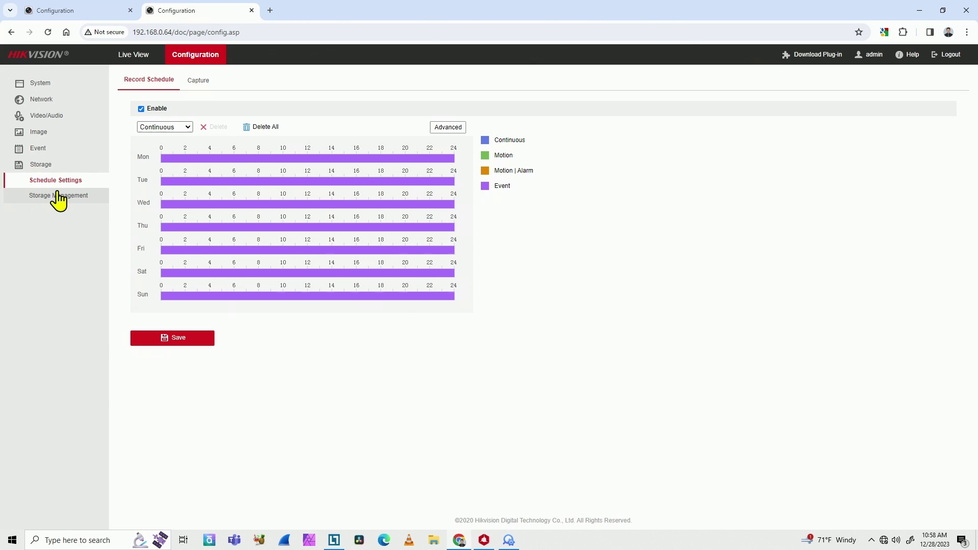
left_click(69, 200)
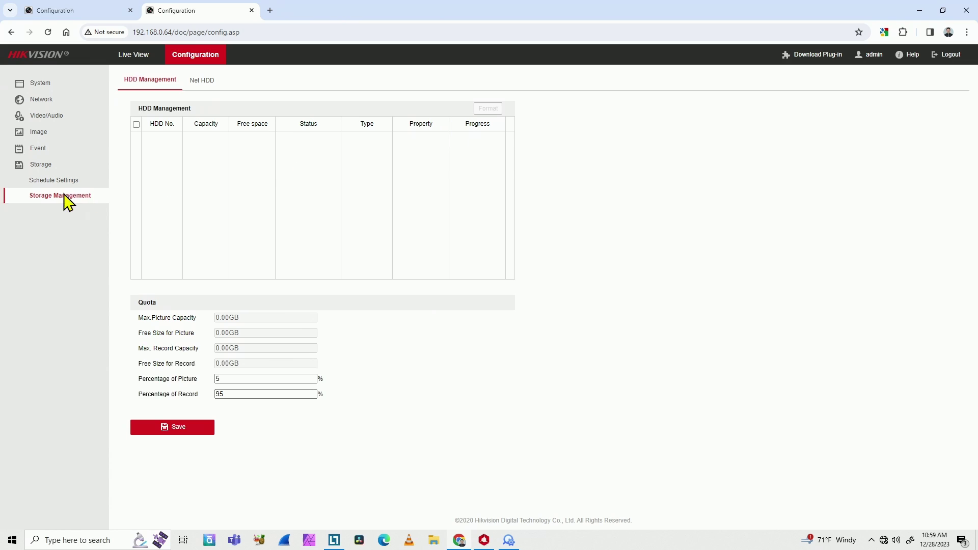
left_click(54, 183)
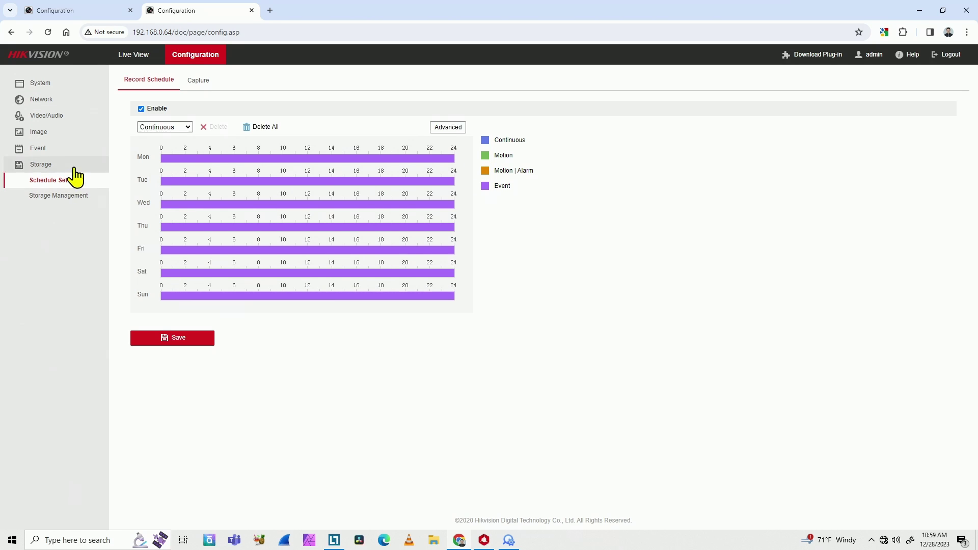
Revisit the Network TCP/IP settings, then return to the Live View feed
left_click(46, 99)
left_click(131, 56)
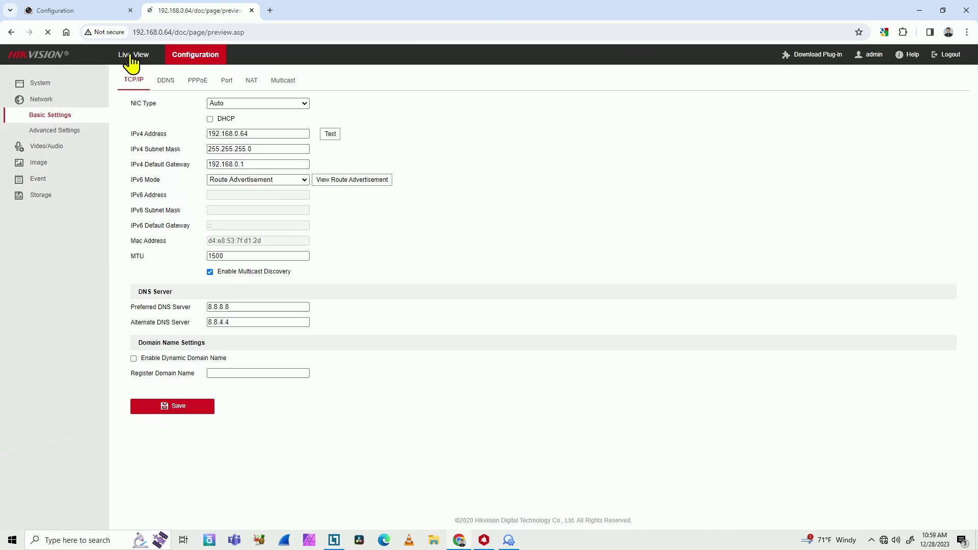